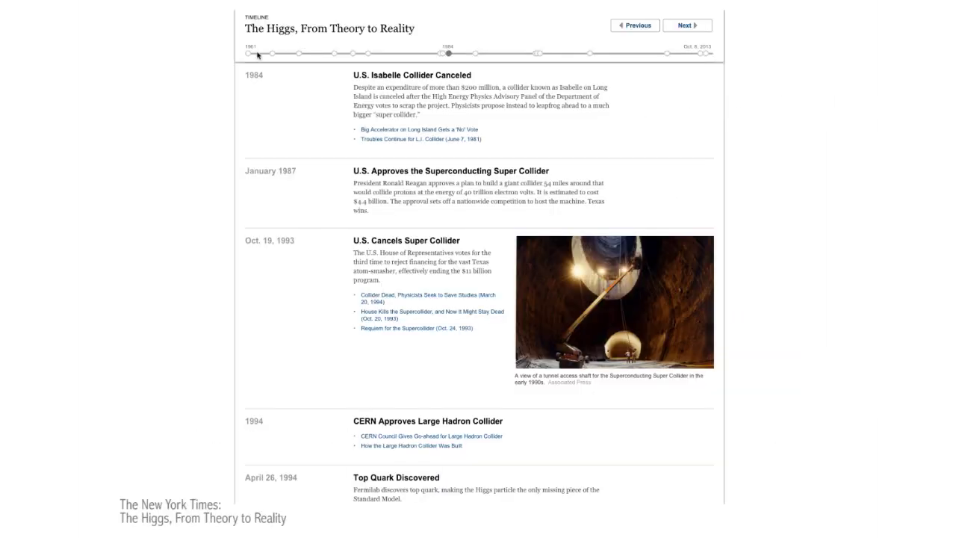
Step: Jump through the Higgs timeline via the 1961, January 1987 and final 2013 entries
left_click(249, 54)
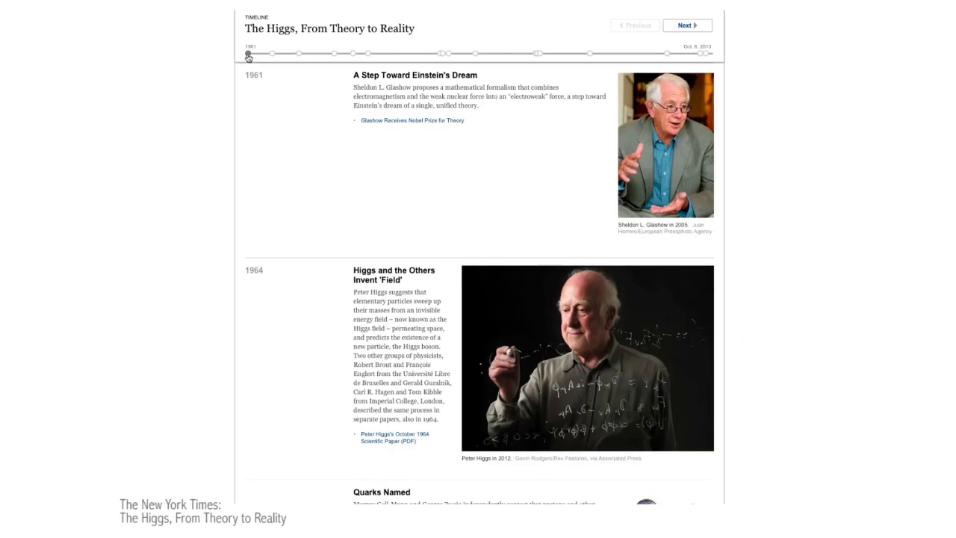
scroll(249, 56, "down", 9)
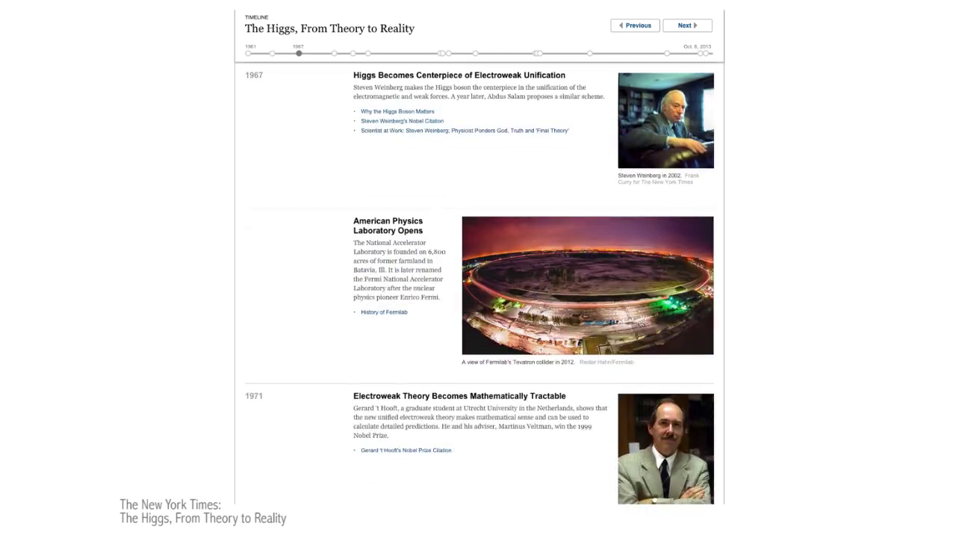
scroll(261, 64, "down", 3)
left_click(475, 54)
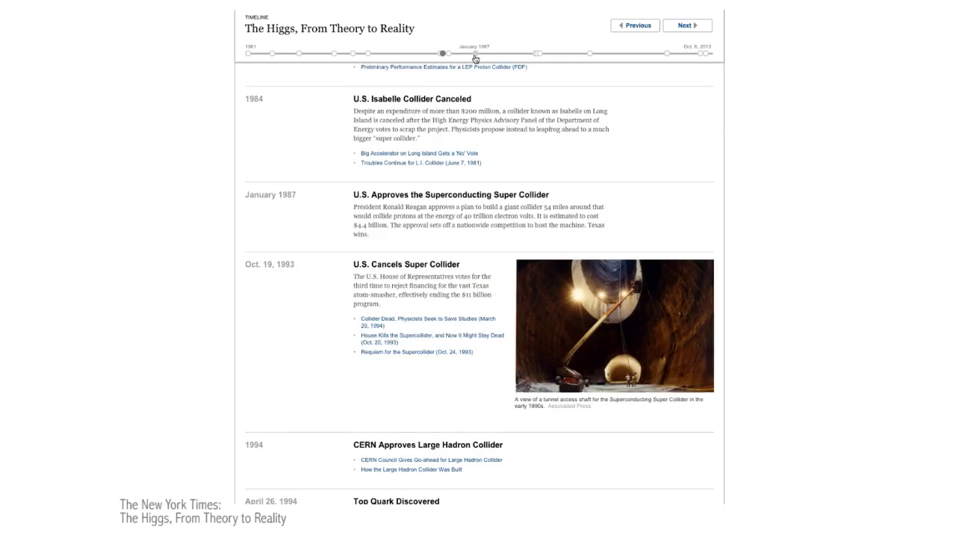
left_click(706, 55)
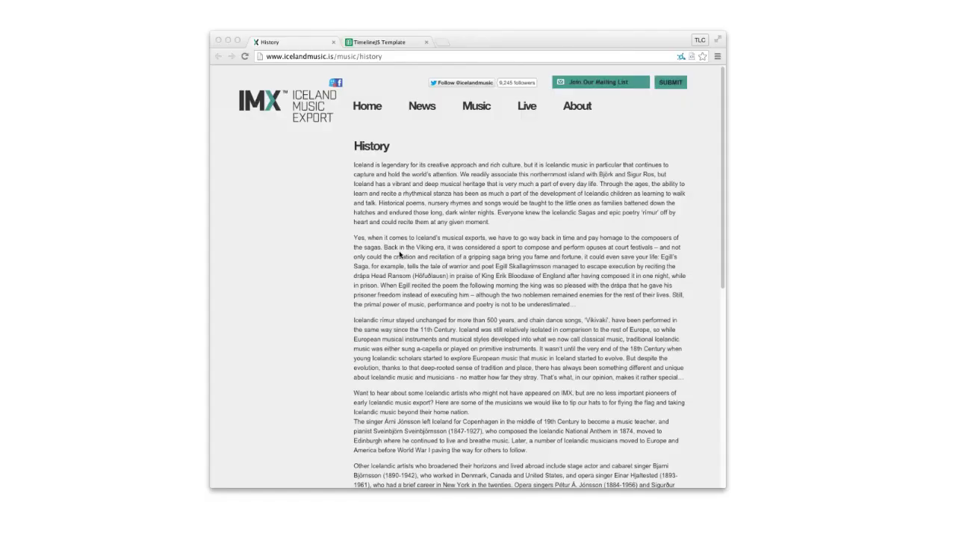
Step: Paste the Björnsson passage into row 5 with dates 01/01/1890 and 01/01/1942
scroll(399, 269, "down", 5)
left_click_drag(653, 330, 578, 340)
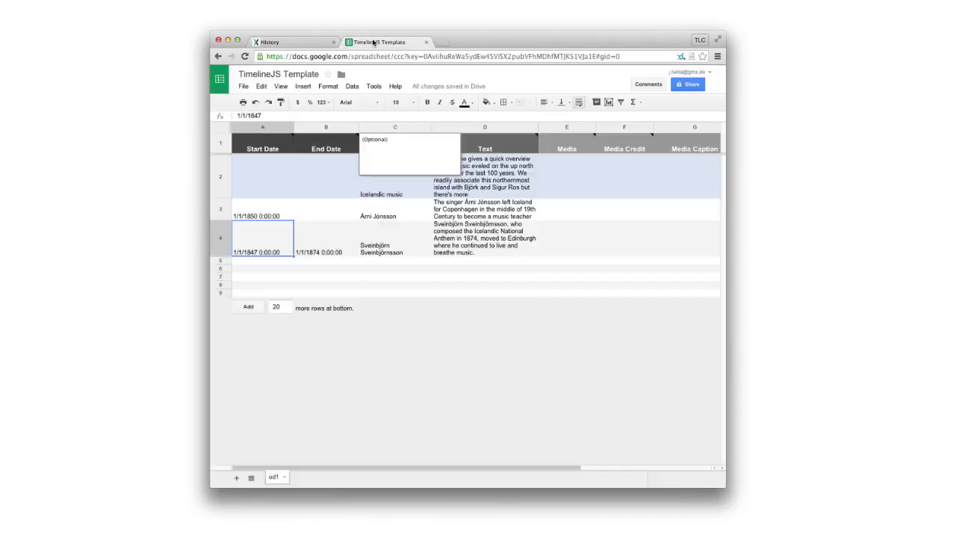
type("Bjarni Björnsson (1890-1942), who worked in Denmark, Canada and United States")
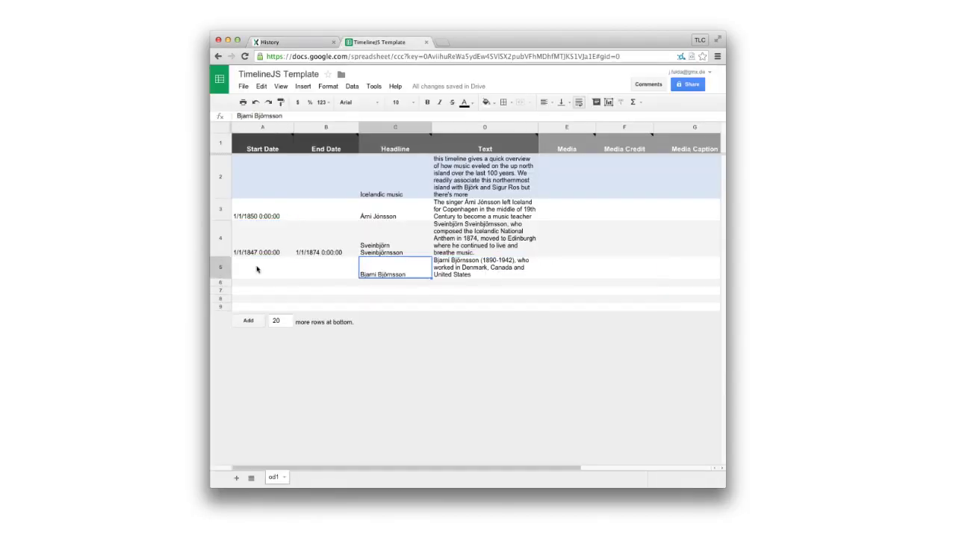
left_click(257, 269)
type("01/01/1890")
key("Tab")
type("01/01/1942")
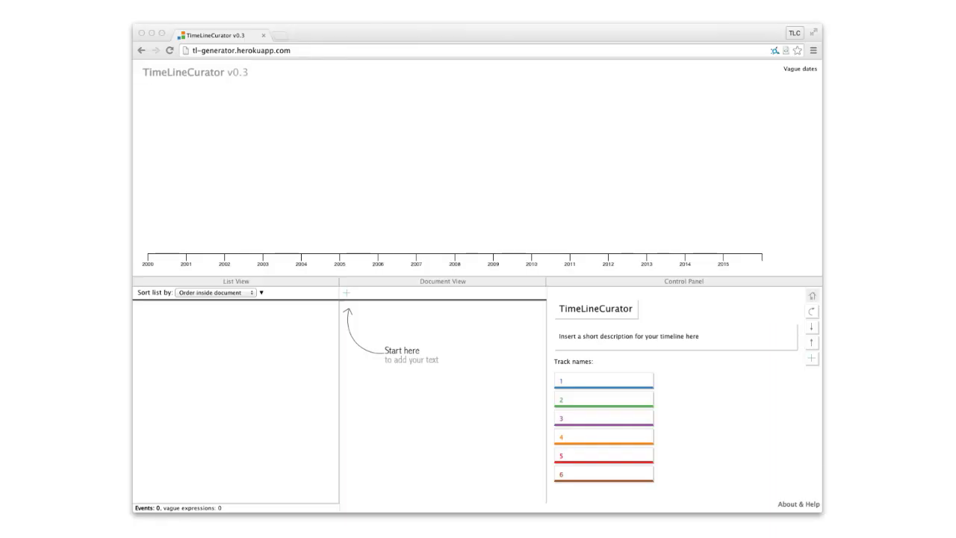
Step: Open the Europopmusic Iceland page in a new tab and copy its article text
left_click(281, 35)
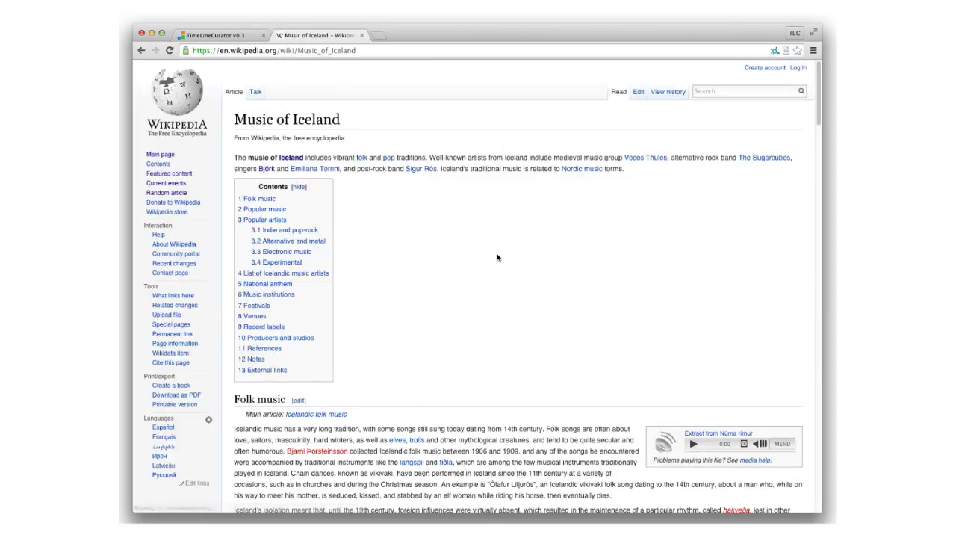
left_click(379, 35)
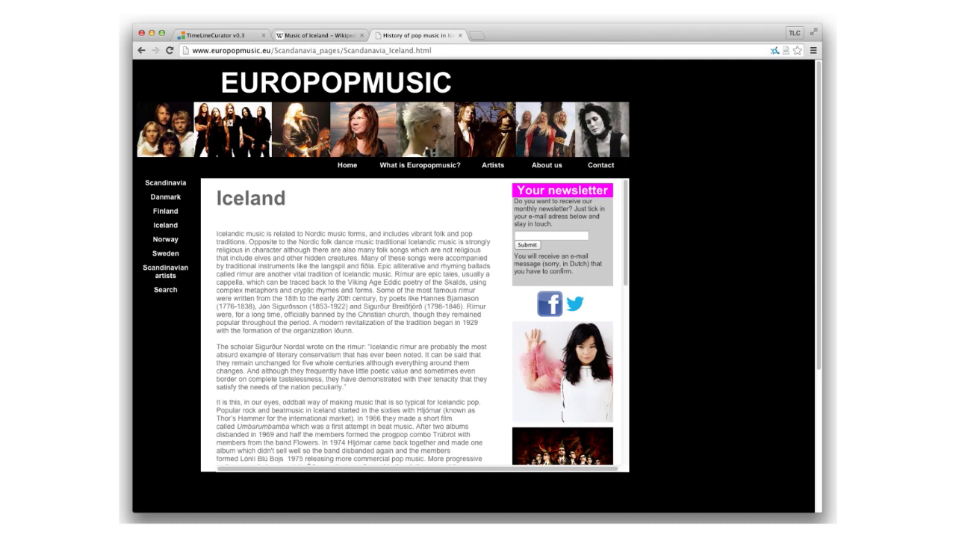
left_click_drag(215, 237, 278, 346)
scroll(434, 262, "down", 10)
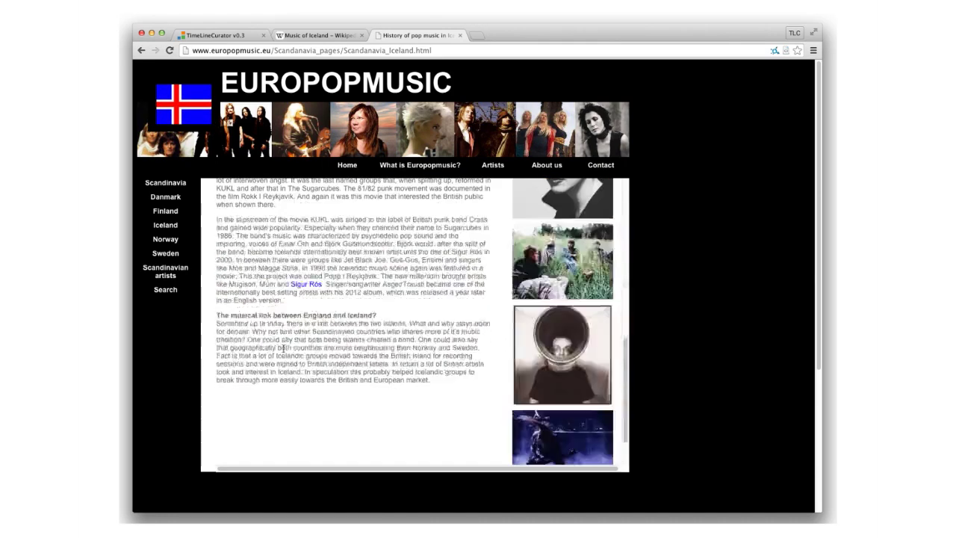
Step: Paste the article into TimeLineCurator as a document titled 'Iceland' and generate it
left_click(213, 35)
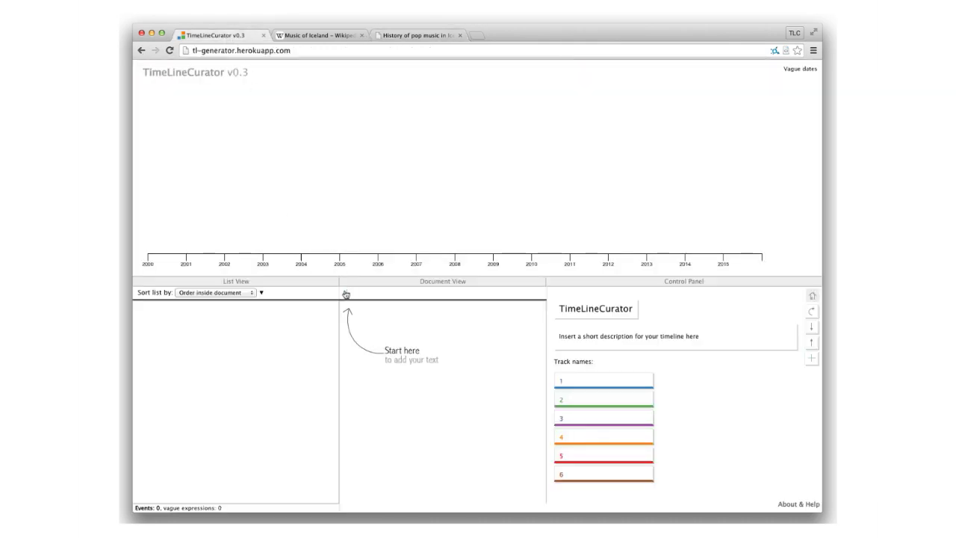
left_click(345, 294)
left_click(335, 238)
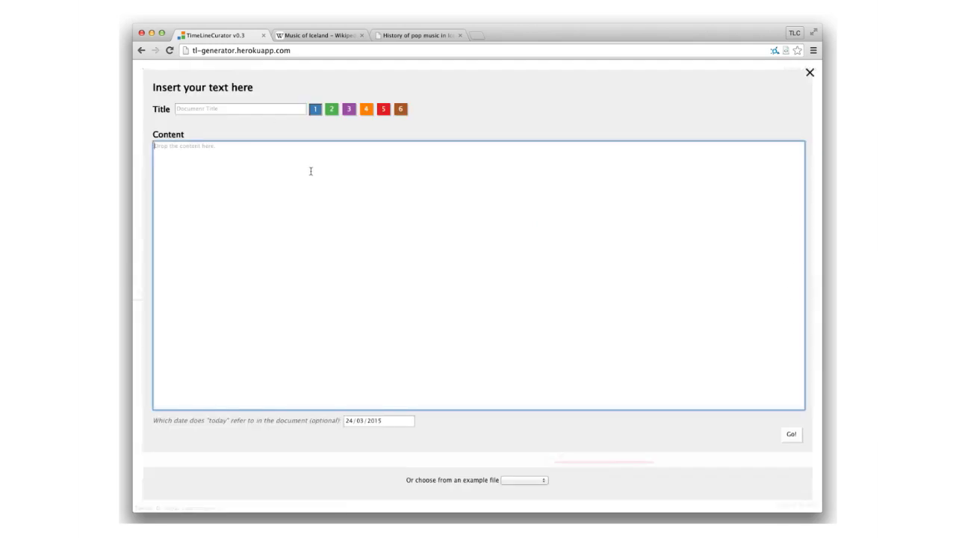
key("super+v")
left_click(269, 109)
type("Iceland")
left_click(790, 435)
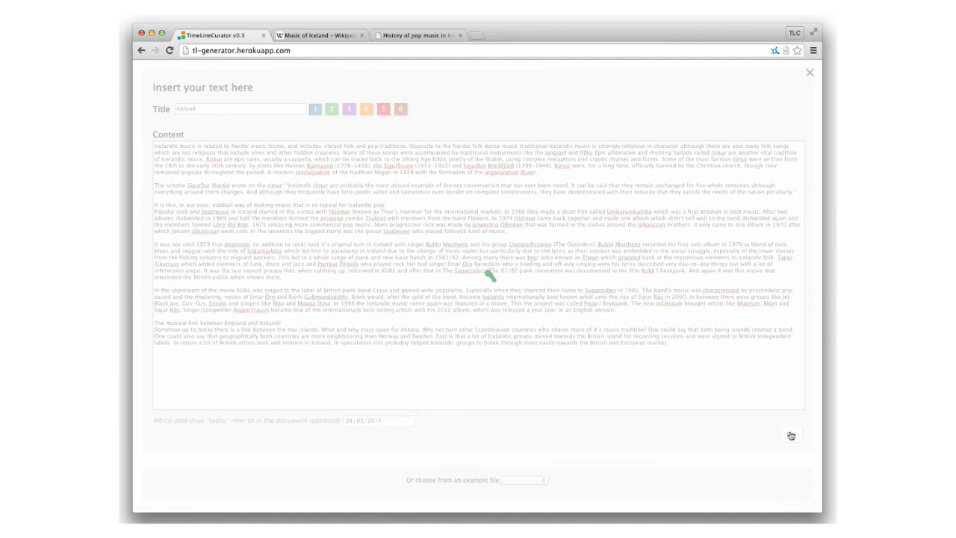
Step: Delete the early events, including 1776–1838 and 1853–1922, before 1929
scroll(465, 345, "down", 4)
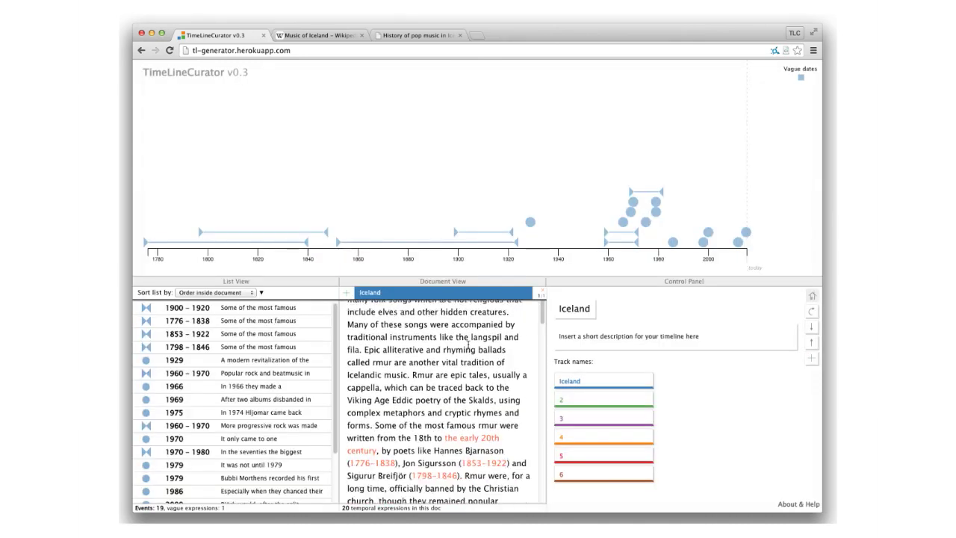
left_click(478, 388)
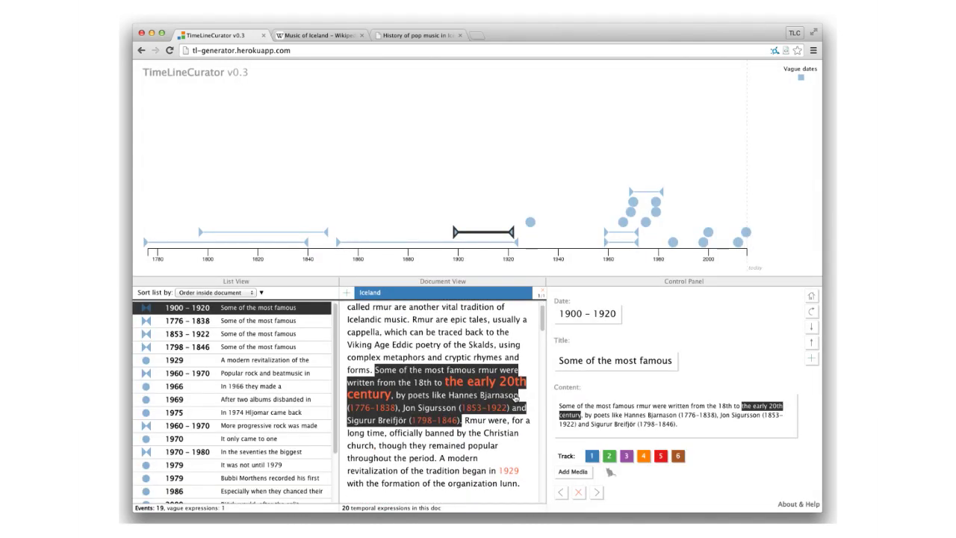
left_click(282, 244)
key("Delete")
key("Delete")
left_click(282, 243)
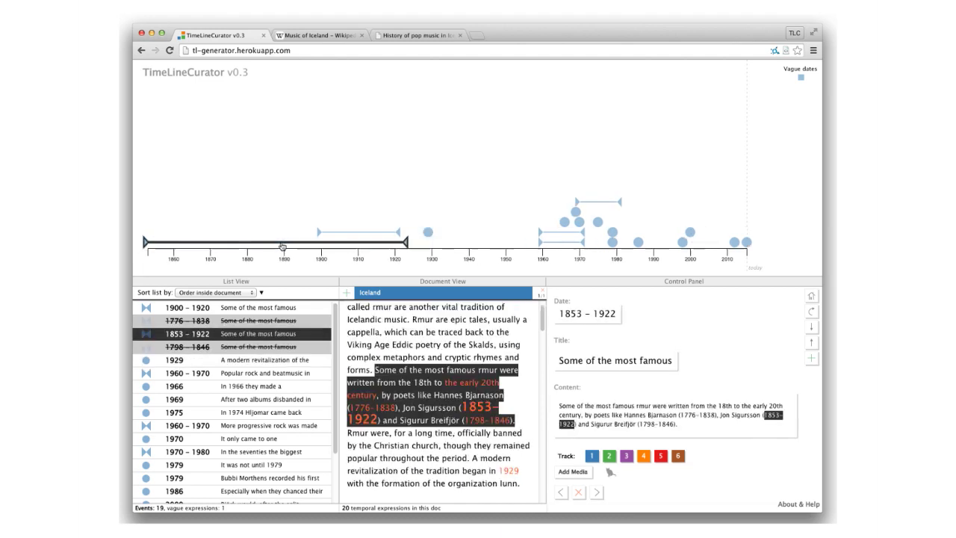
key("Delete")
left_click(328, 232)
key("Delete")
Step: Retitle the 1929 event 'Formation Lunn' and date the vague event 2013
left_click(642, 357)
type("Formation Lunn")
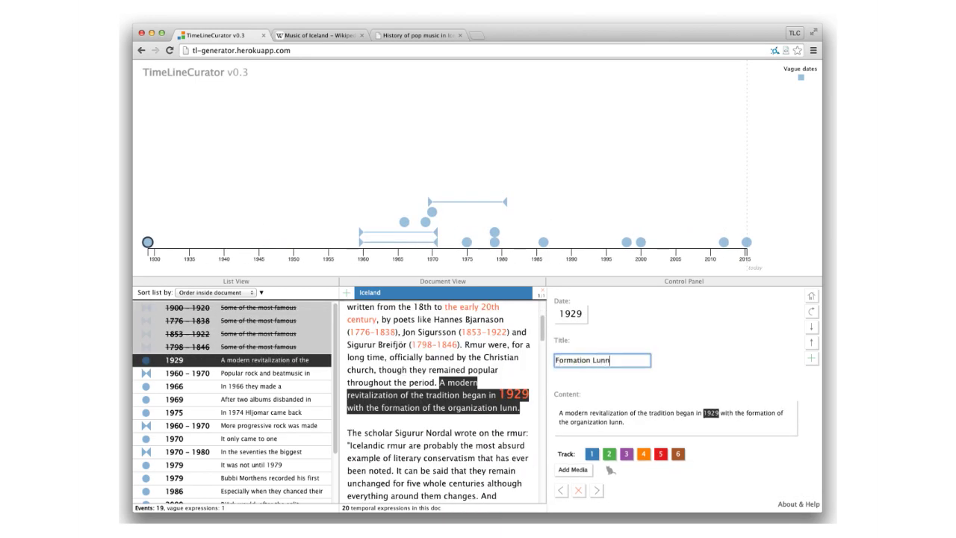
key("Return")
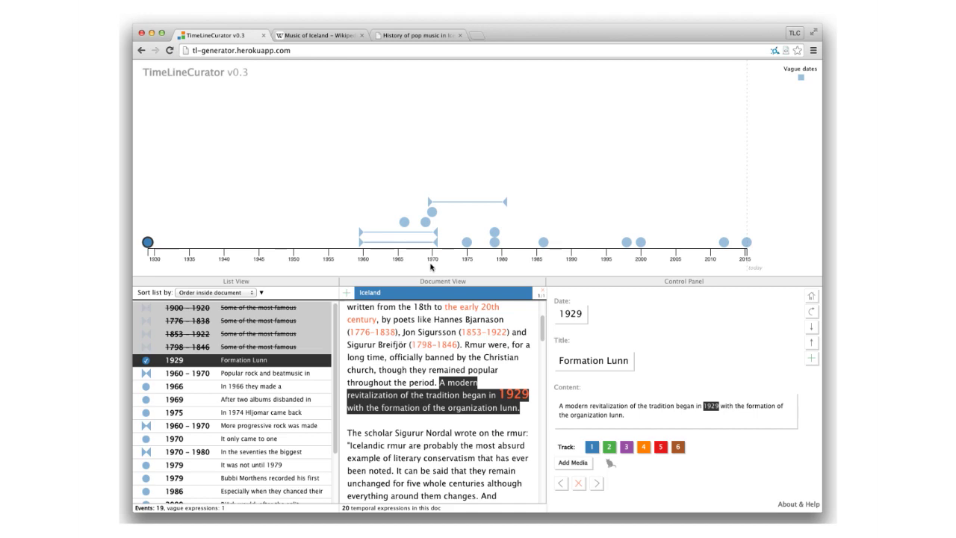
left_click(809, 74)
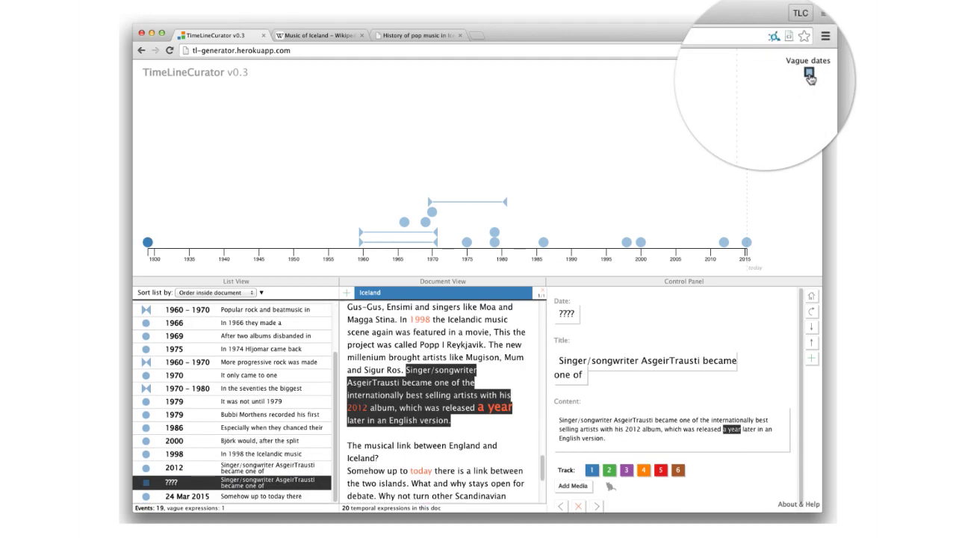
left_click(569, 317)
type("2")
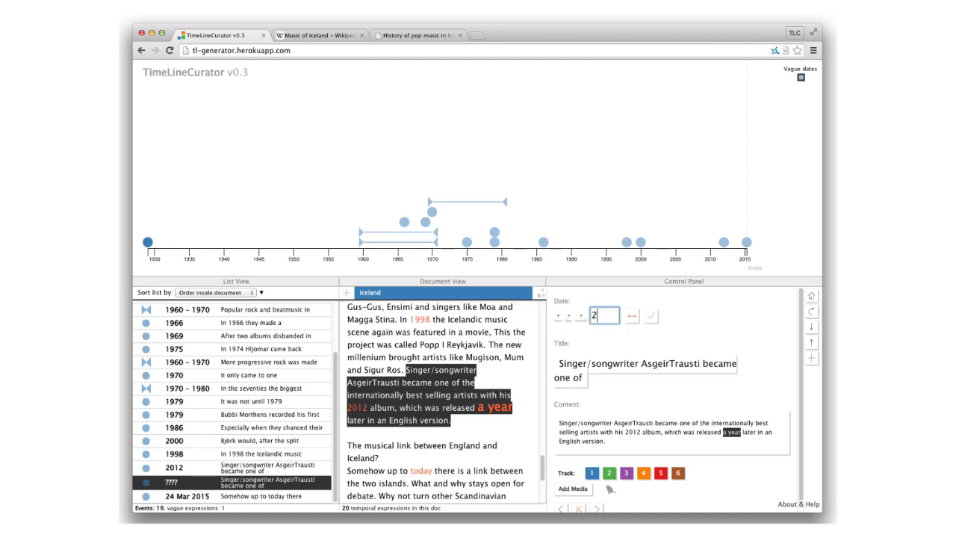
type("013")
key("Return")
Step: Retitle events: 2012 'AsgeirTrausti became best selling artist', 2000 'Björk now at the top', 1986 'Sugarcubes'
left_click(746, 242)
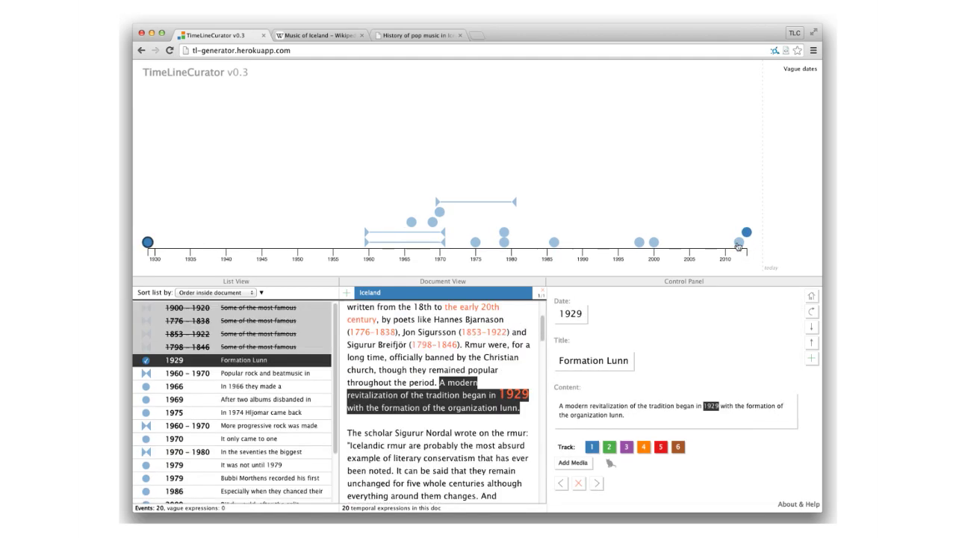
left_click(738, 242)
triple_click(598, 360)
type("AsgeirTrausti became best selling artist")
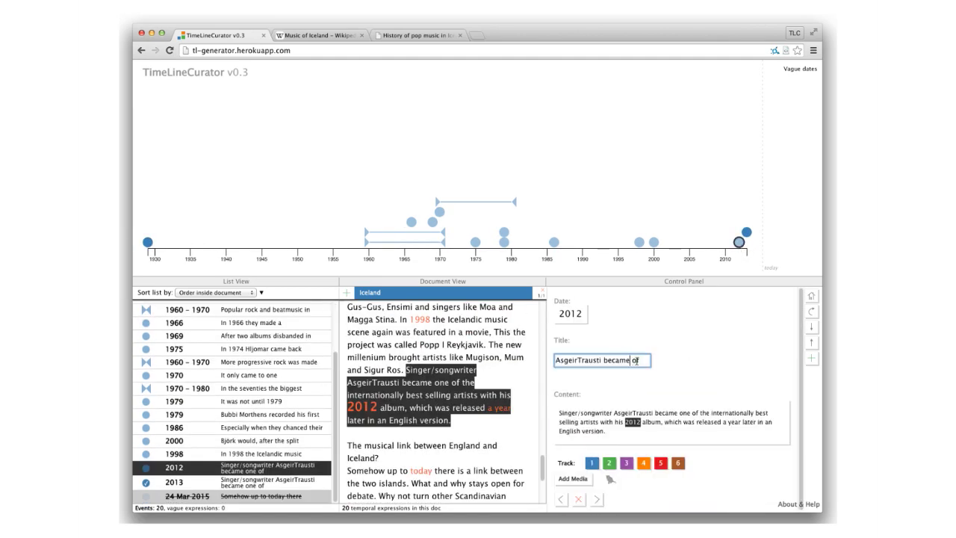
left_click(653, 242)
triple_click(620, 360)
type("Björk now at the top")
left_click(174, 427)
triple_click(601, 360)
type("Sugarcubes")
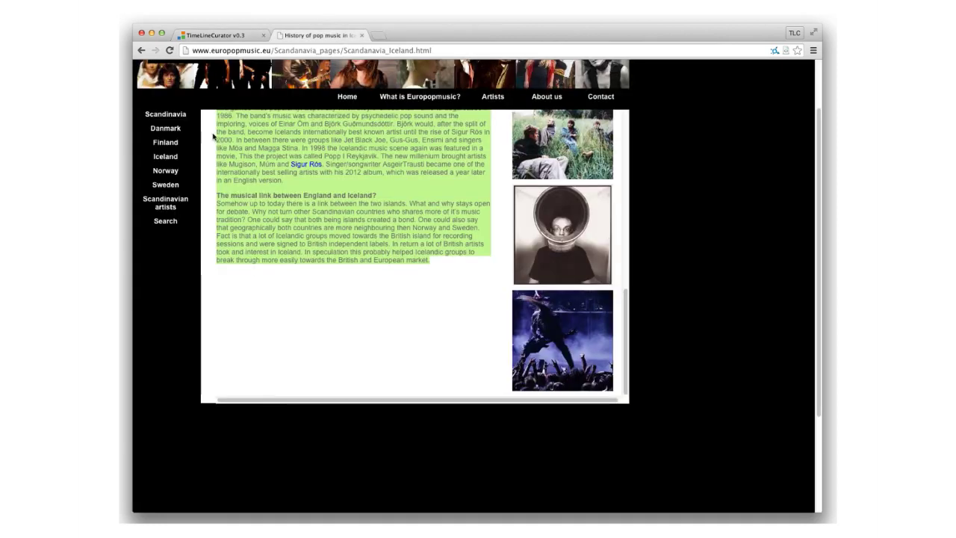
Step: Copy the Denmark pop-music article and add it as a document titled 'Denmark'
left_click(165, 129)
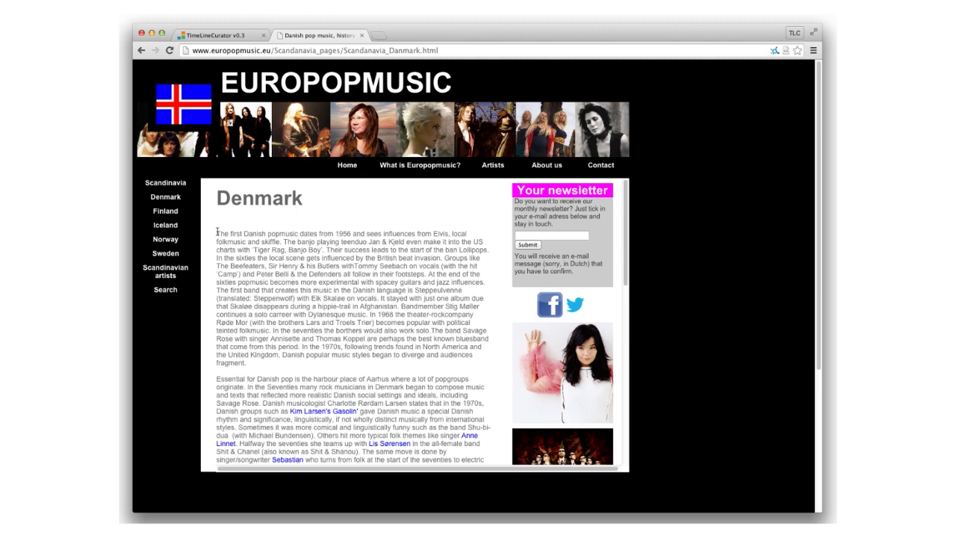
left_click_drag(216, 233, 260, 383)
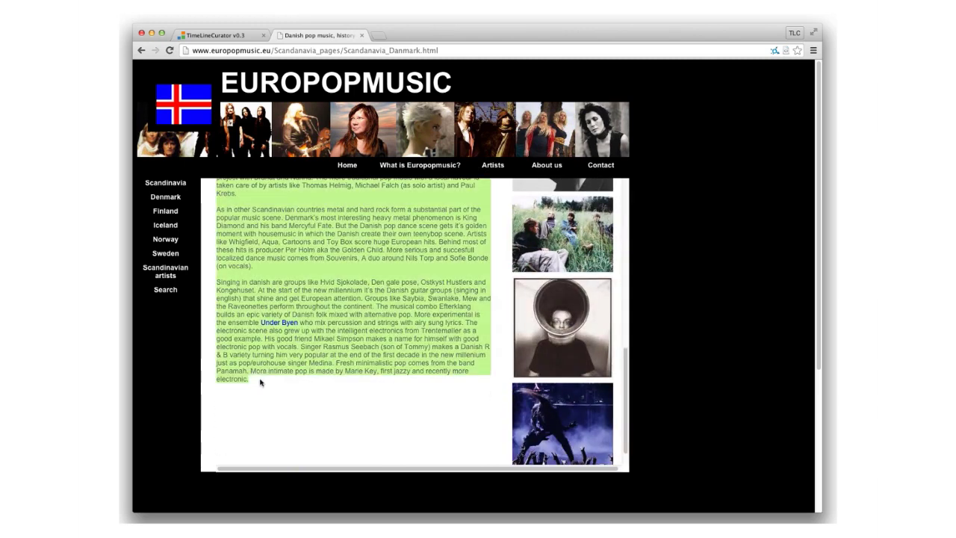
left_click(217, 35)
left_click(348, 292)
type("Denmark")
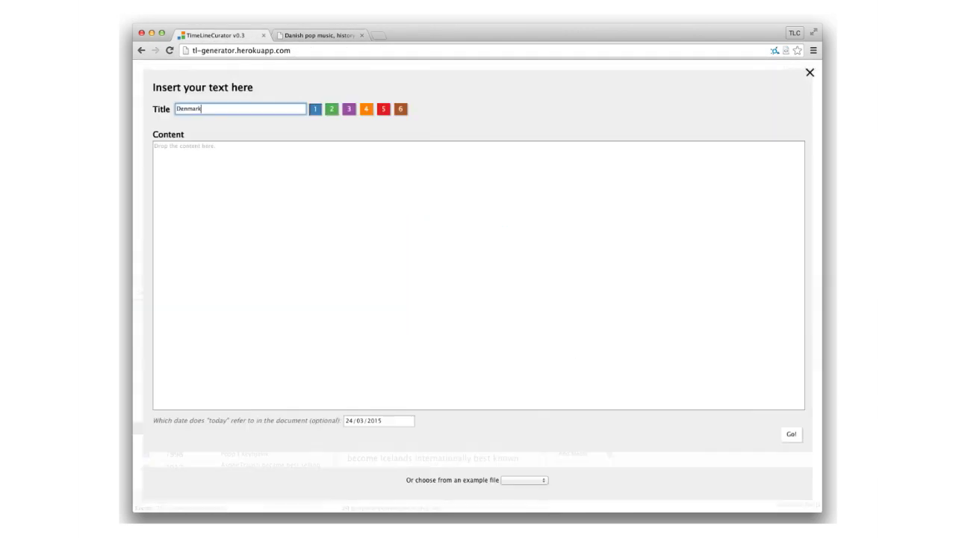
left_click(281, 197)
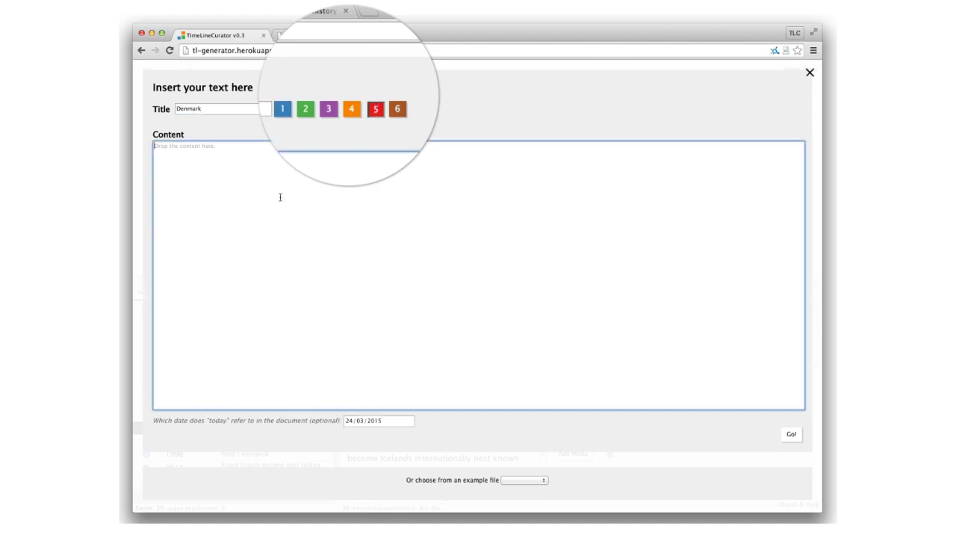
key("ctrl+v")
left_click(791, 433)
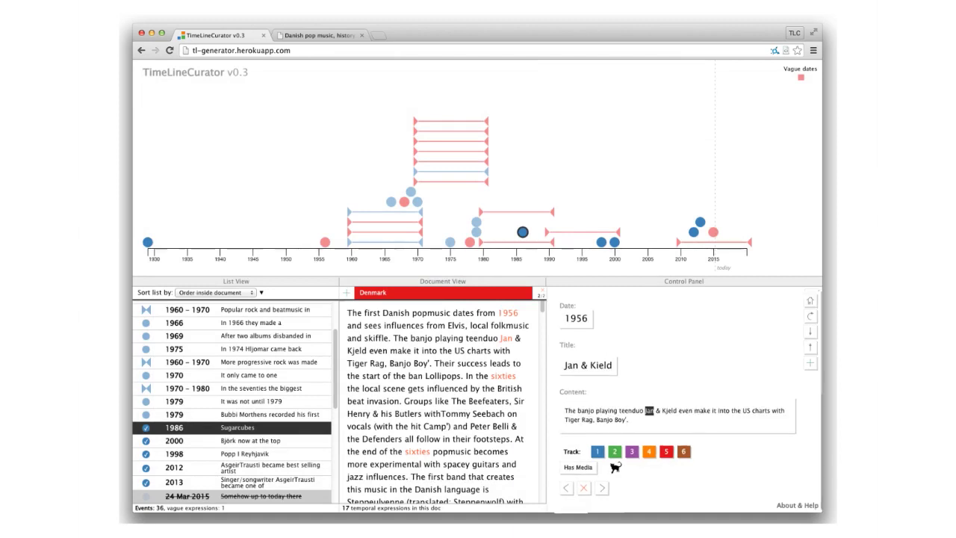
Step: Review the track names and open the Jan 2015 banjo teenduo event for editing
left_click(813, 301)
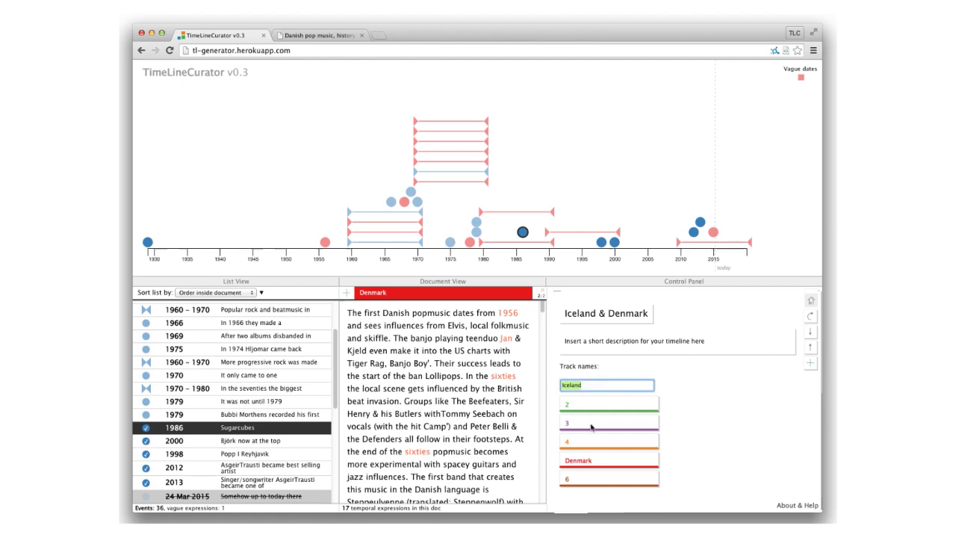
left_click(589, 460)
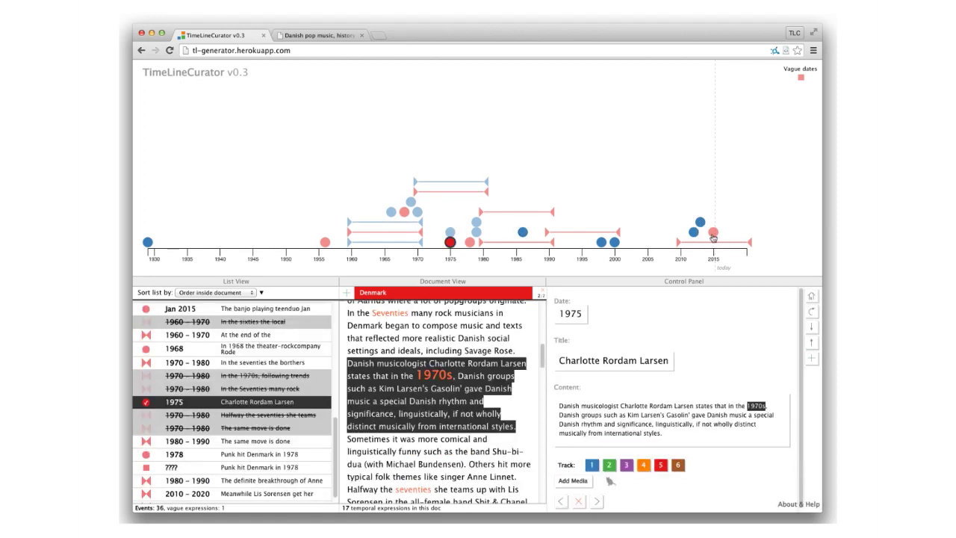
left_click(713, 238)
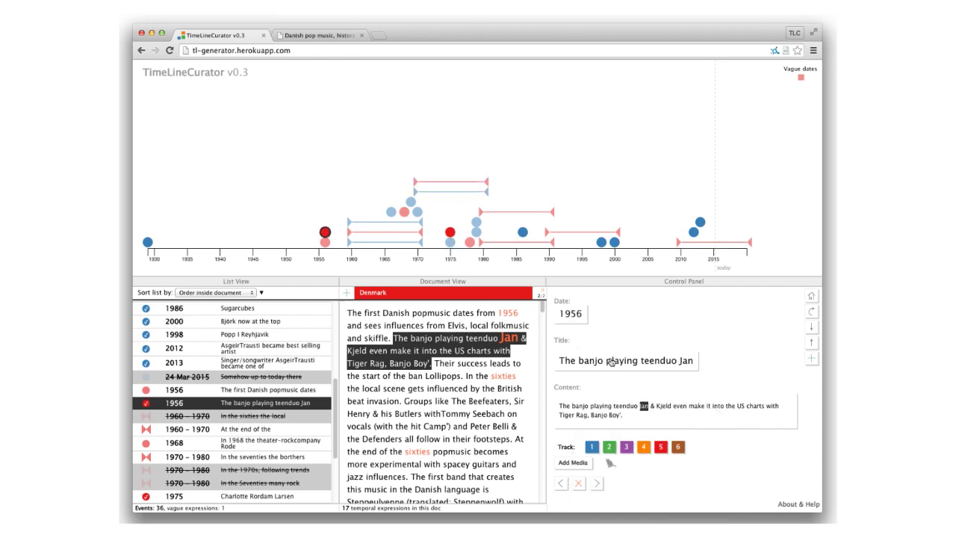
left_click(611, 361)
Step: Attach the Jan & Kjeld photo URL with credit 'Nationaal Archief, Den Haag' and a caption
key("BackSpace")
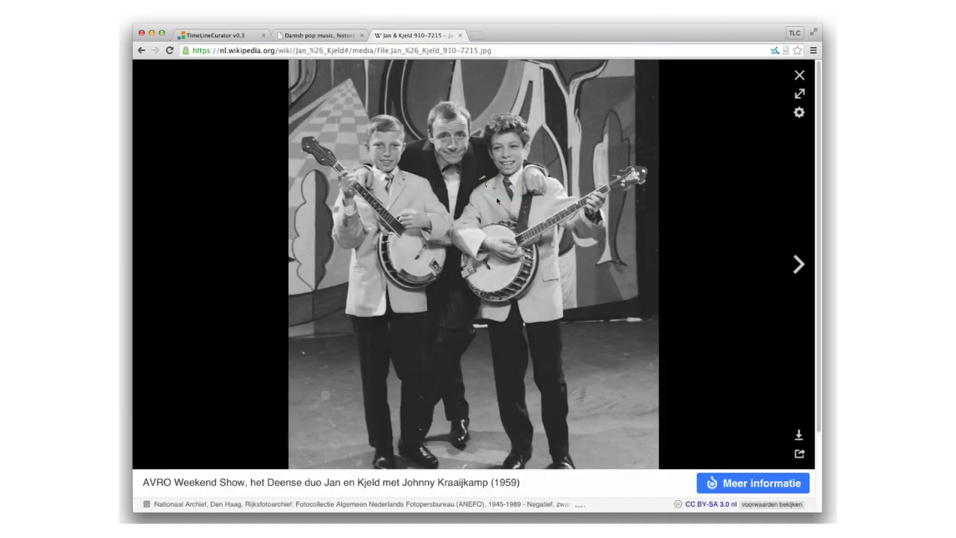
key("super+1")
left_click(573, 462)
left_click(586, 489)
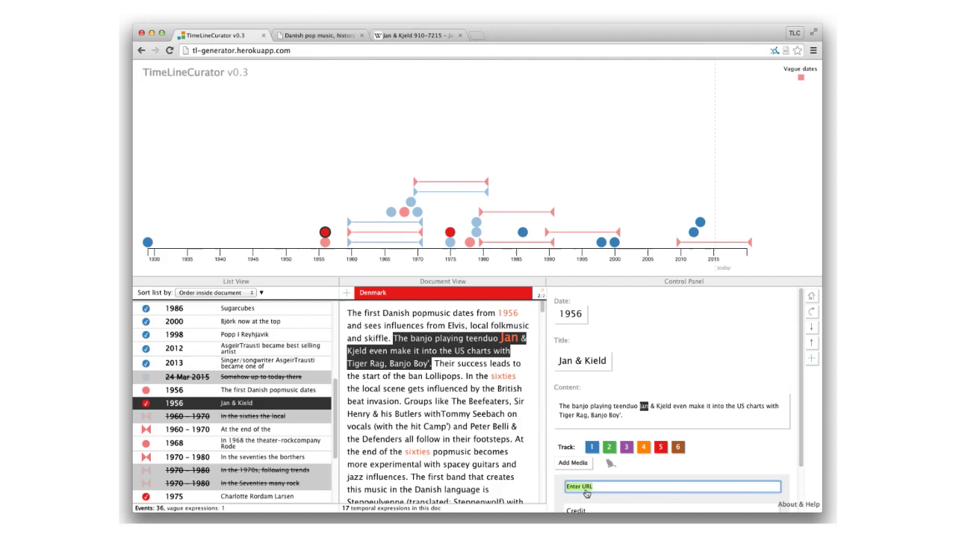
key("ctrl+v")
left_click(587, 463)
type("Nationaal Archief, Den Haag")
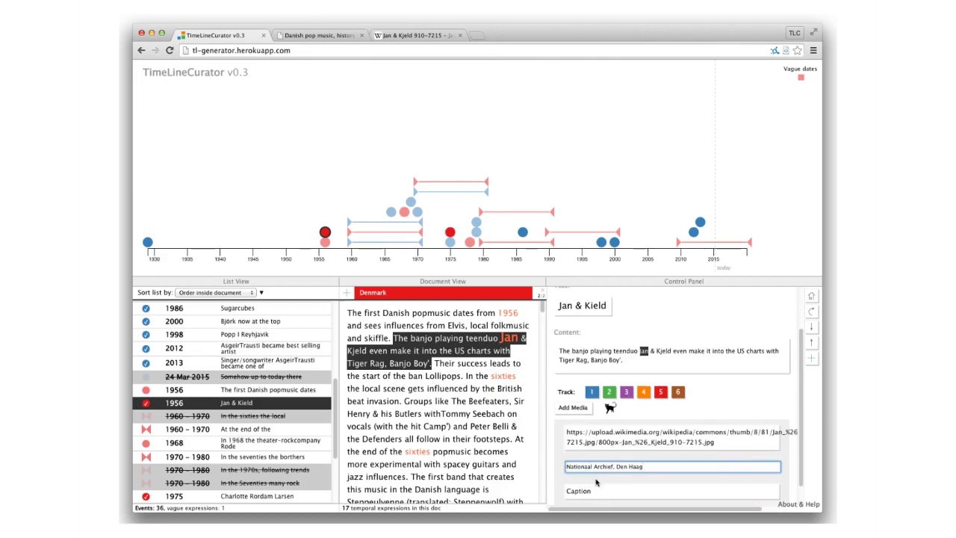
left_click(596, 482)
key("ctrl+v")
left_click(574, 414)
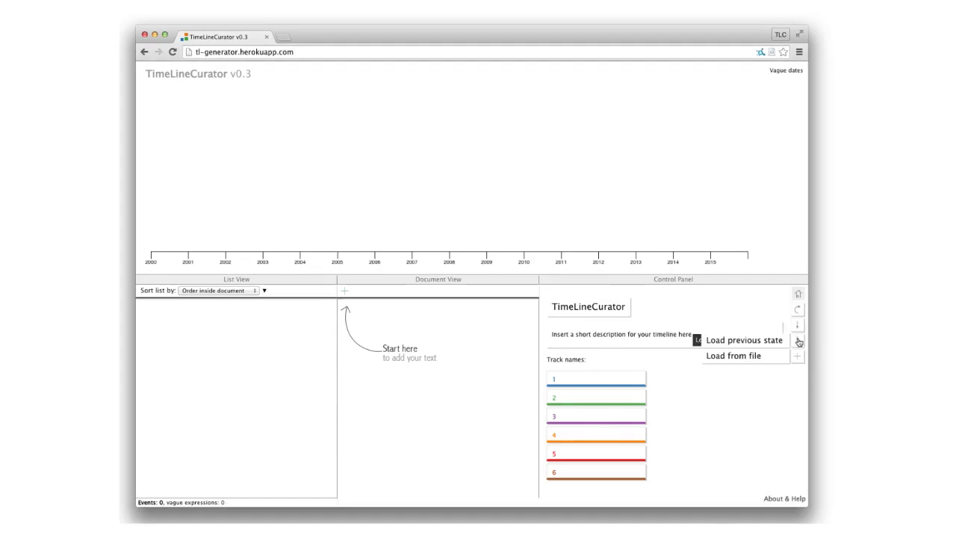
Step: Load the previous saved Iceland & Denmark state and view the available save formats
left_click(787, 342)
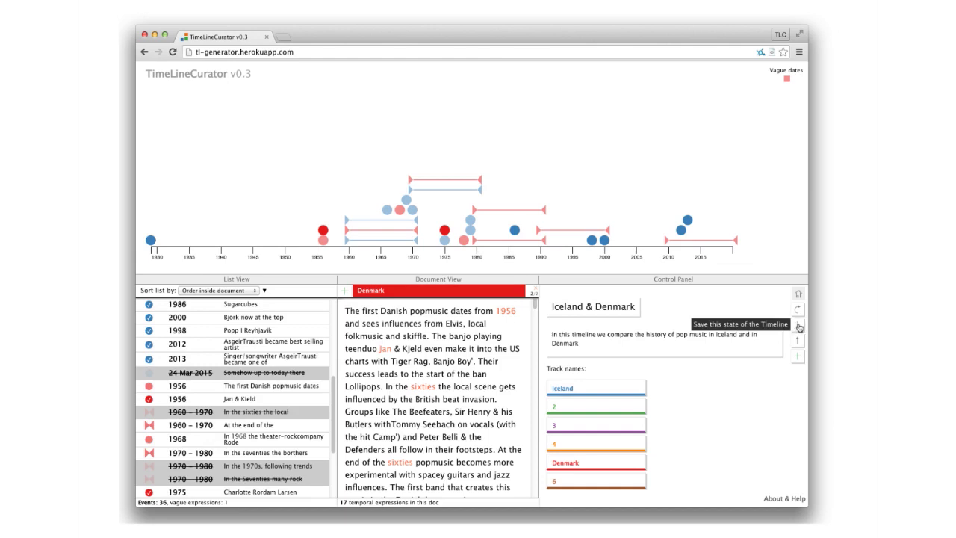
left_click(799, 327)
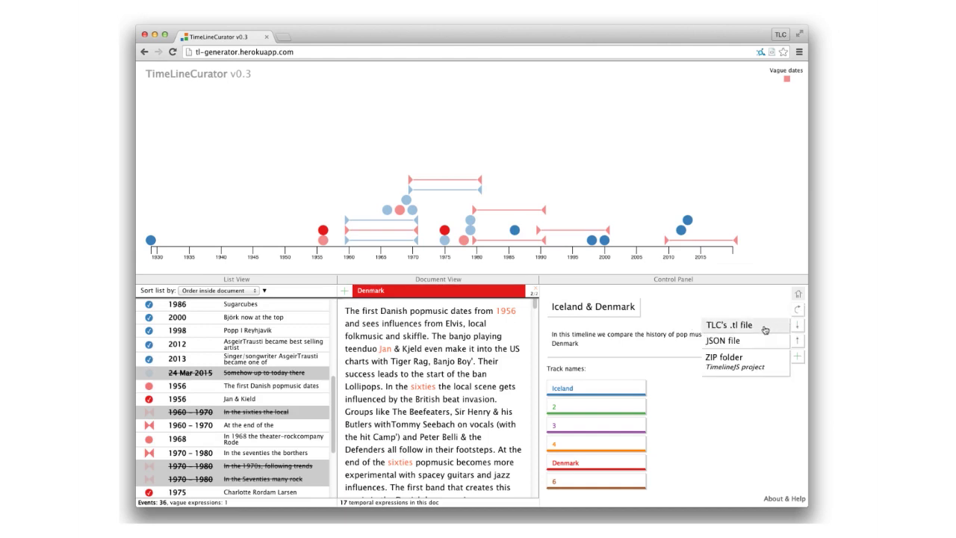
mouse_move(764, 342)
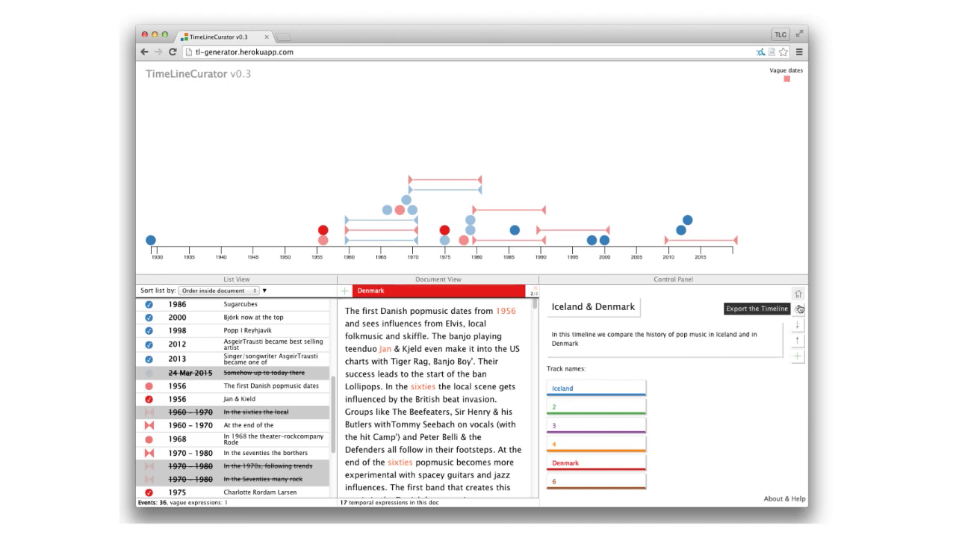
Step: Export as TimelineJS, page through to the Jan & Kjeld slide, and close the preview
left_click(799, 312)
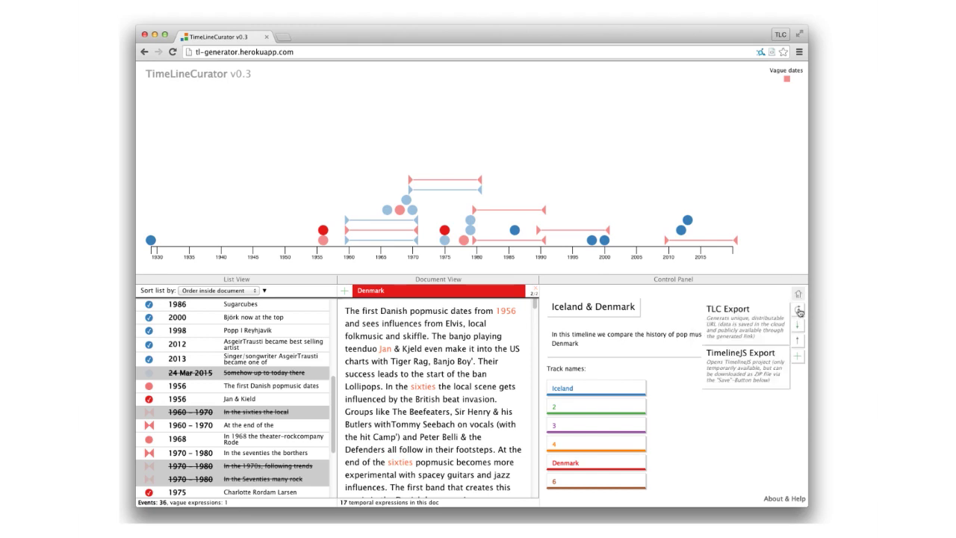
left_click(775, 323)
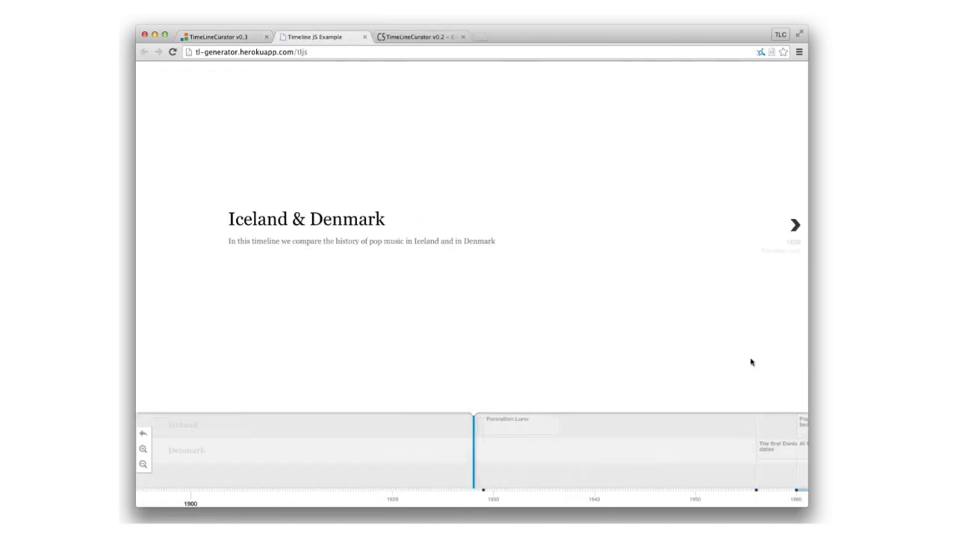
left_click(797, 225)
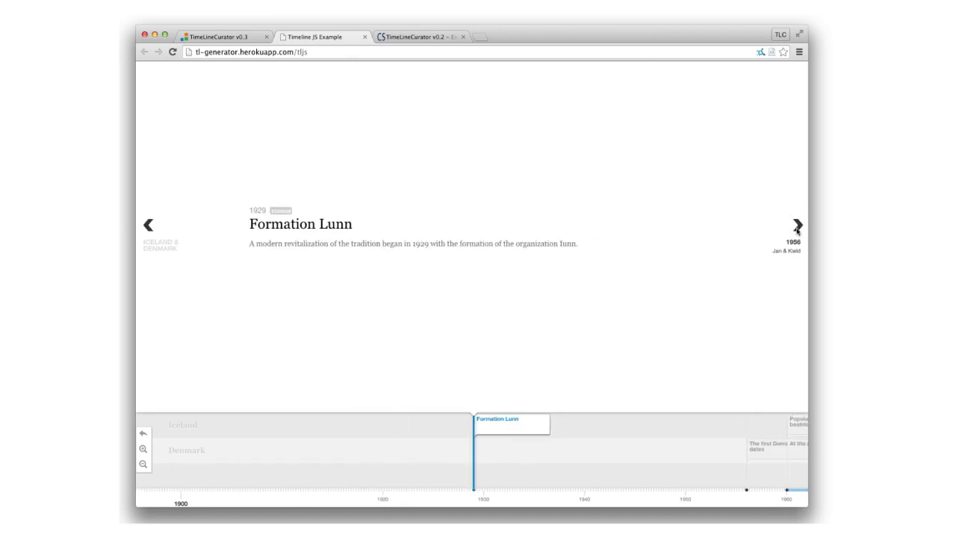
left_click(798, 225)
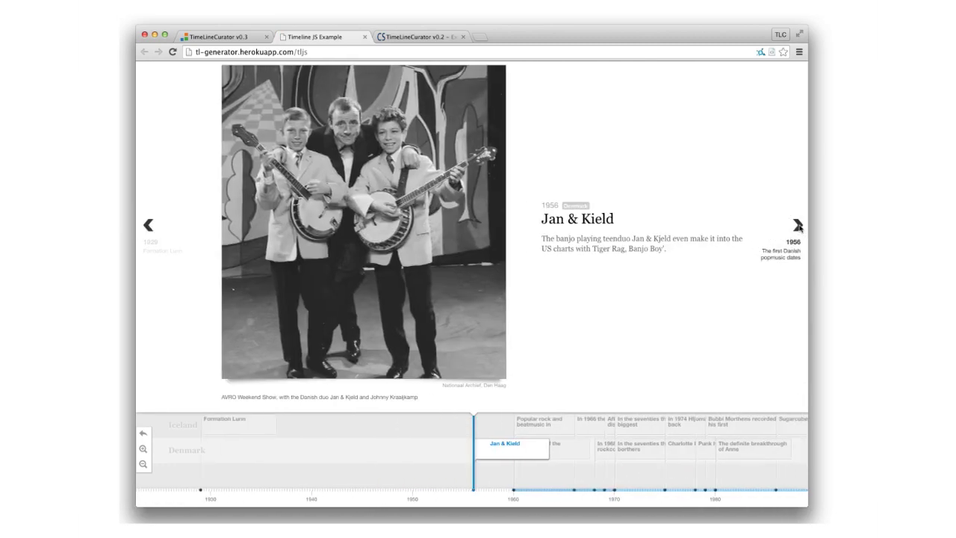
left_click(365, 37)
left_click(364, 37)
left_click(798, 311)
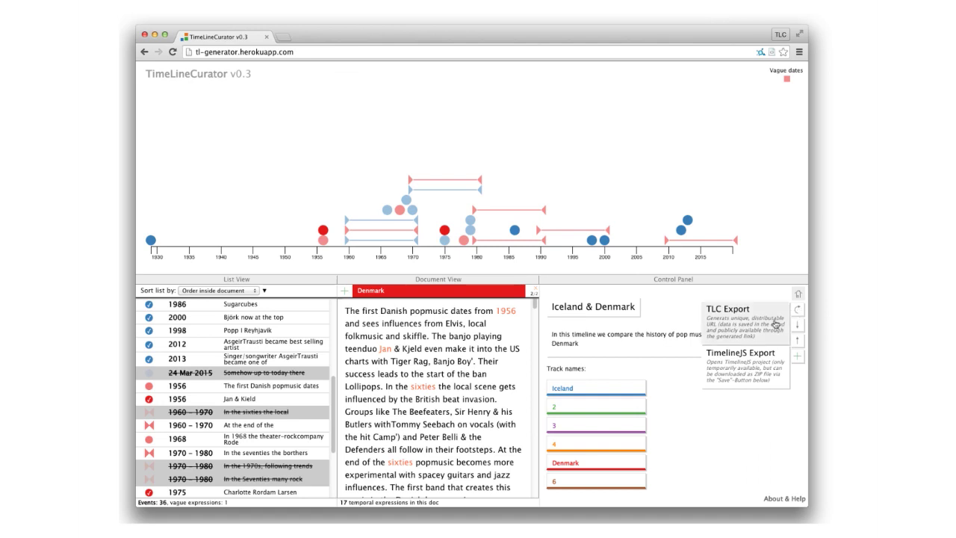
Step: Publish via TLC Export, check the 1975 event, close it, and open the save options
left_click(775, 325)
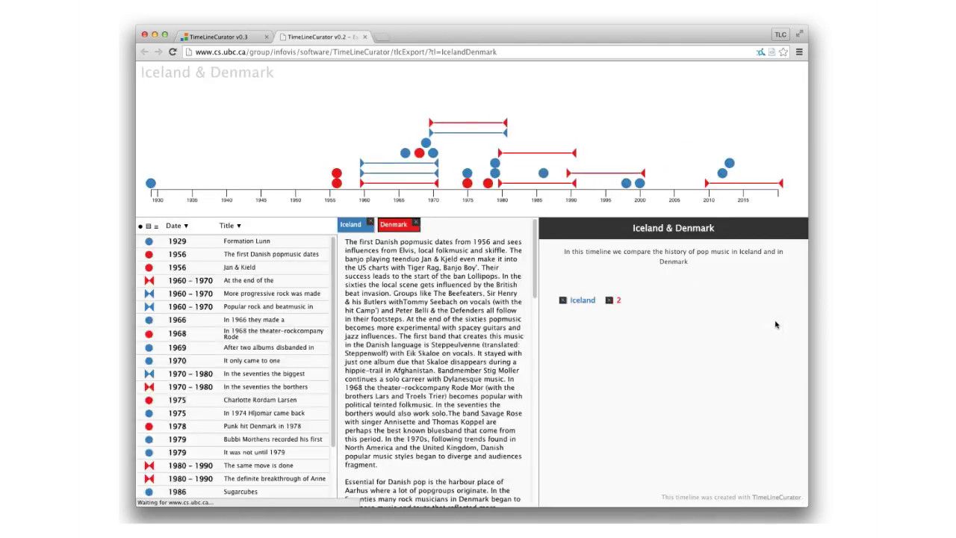
left_click(469, 186)
left_click(364, 37)
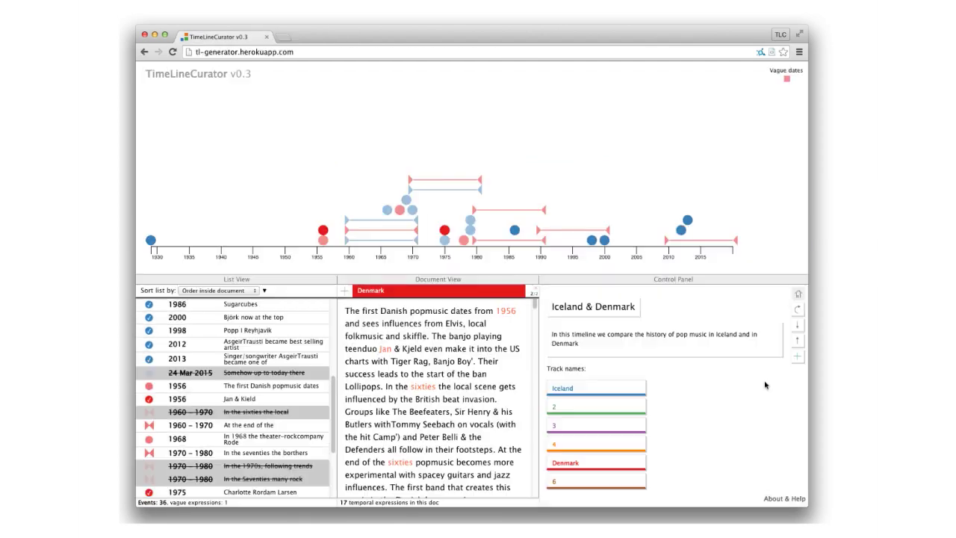
left_click(796, 325)
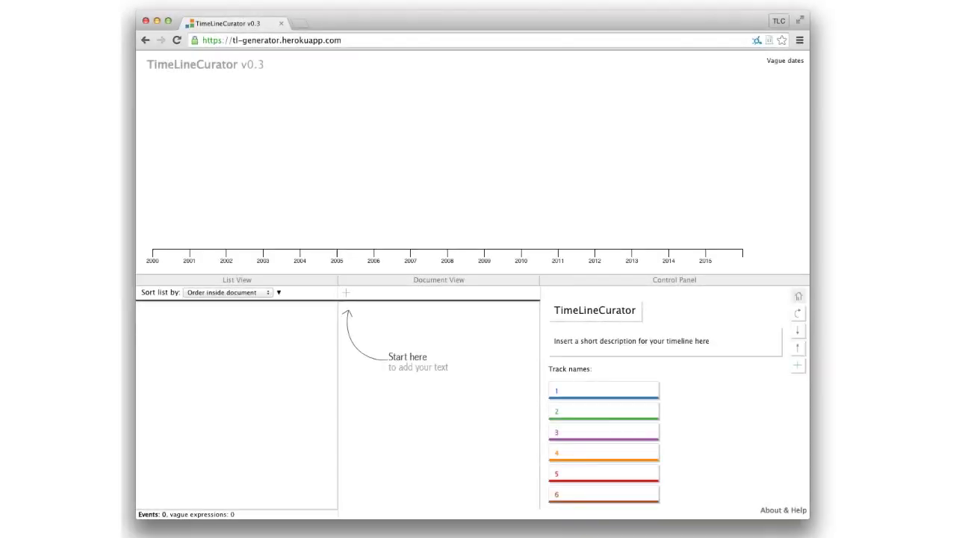
Step: Load the Net Neutrality FAQ page, copy its text and build a timeline from it
key("ctrl+t")
key("ctrl+v")
key("Return")
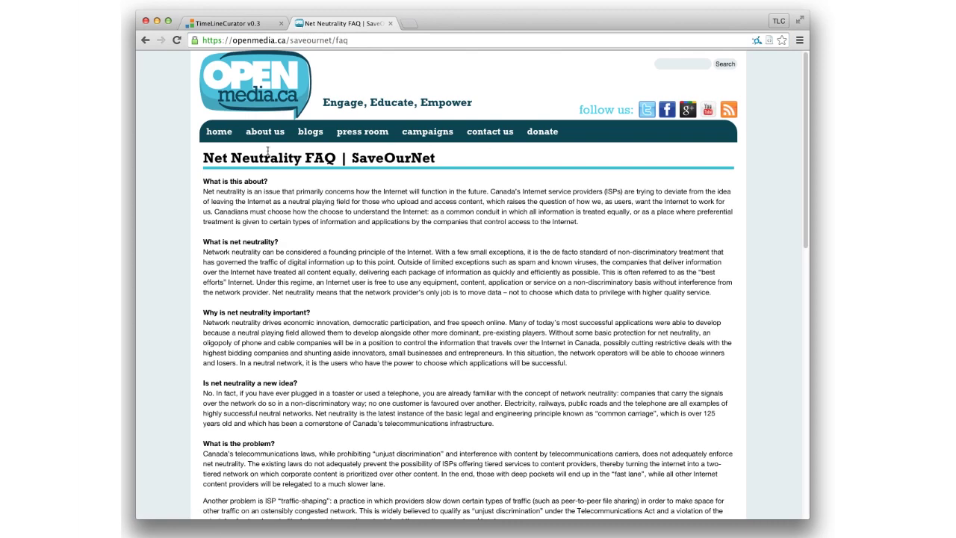
left_click_drag(203, 178, 335, 398)
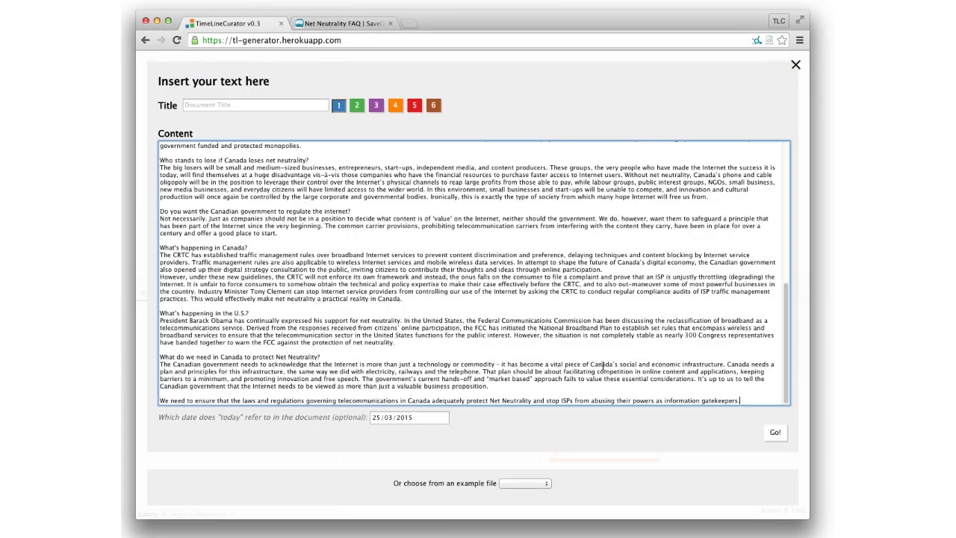
left_click(774, 434)
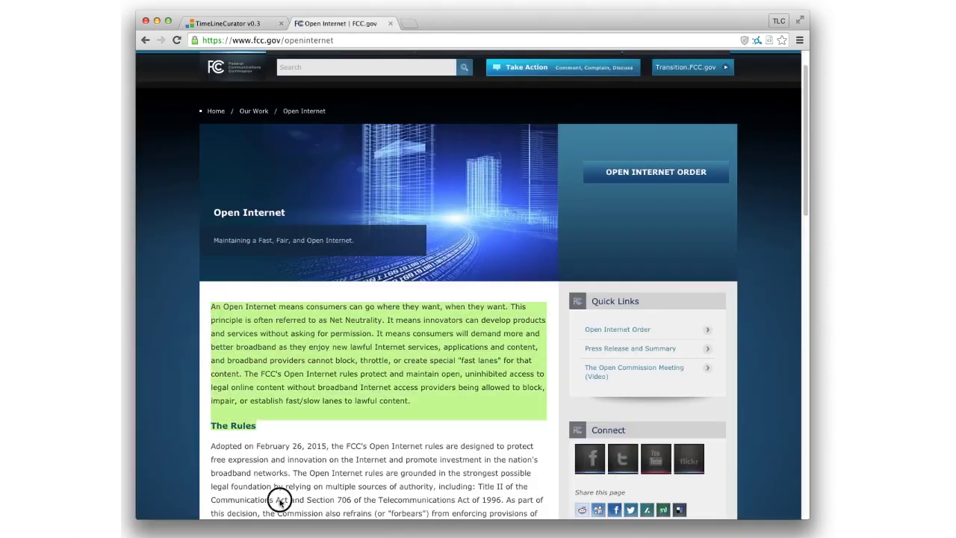
Step: Paste the FCC Open Internet article as a new document, ending with 14 events
left_click_drag(284, 503, 346, 331)
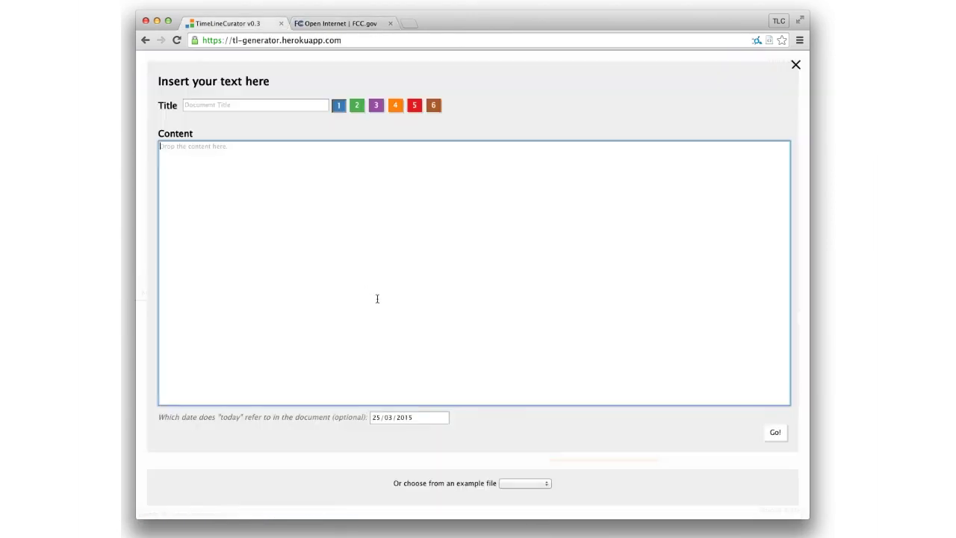
key("ctrl+v")
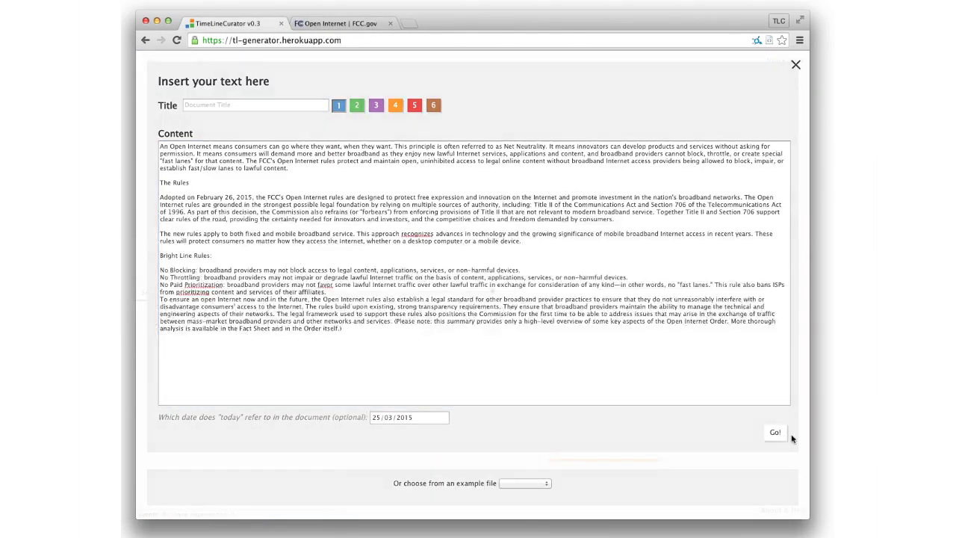
left_click(777, 433)
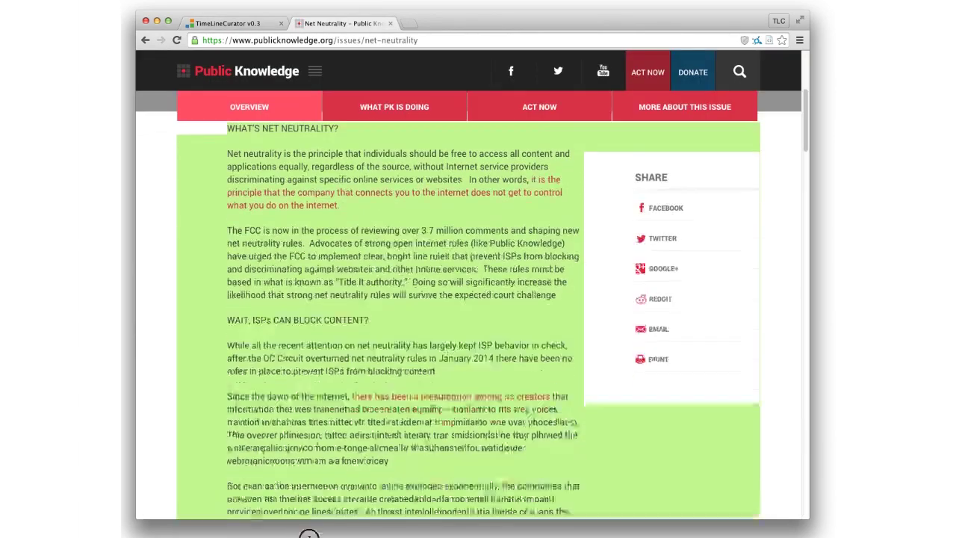
scroll(478, 299, "down", 5)
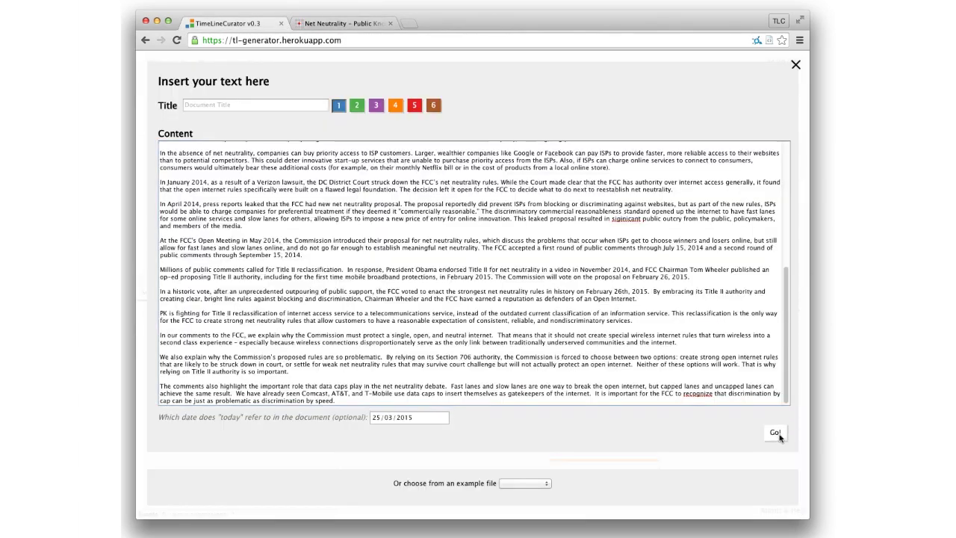
left_click(776, 433)
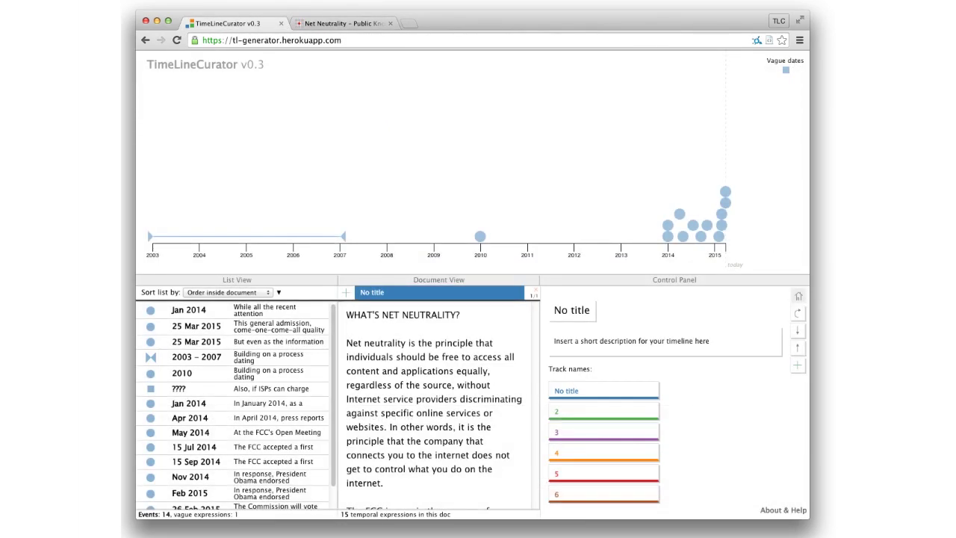